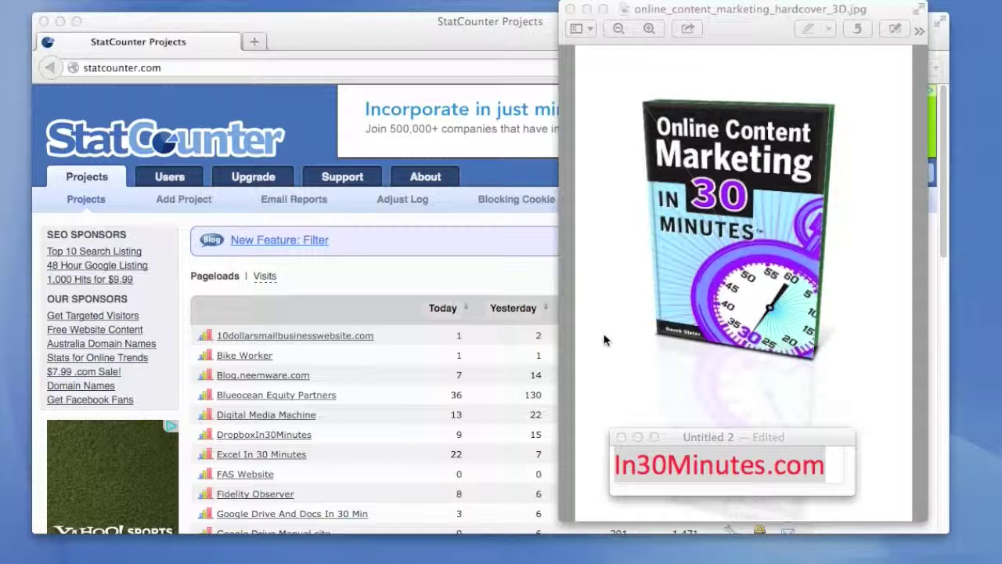
# - Switch to the StatCounter browser window and view the summary statistics of the DropboxIn30Minutes project
pyautogui.click(436, 270)
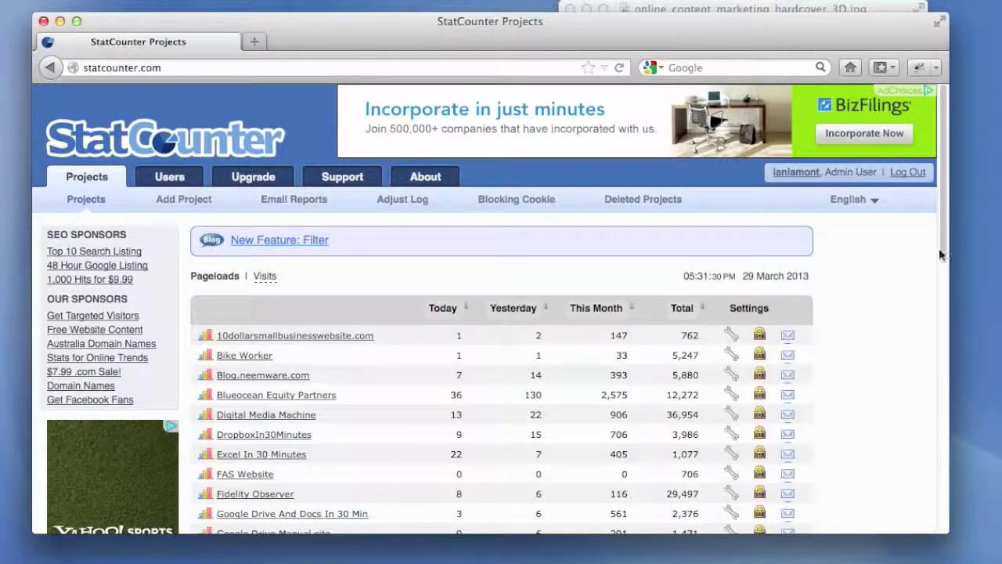
pyautogui.moveTo(943, 248); pyautogui.dragTo(943, 306)
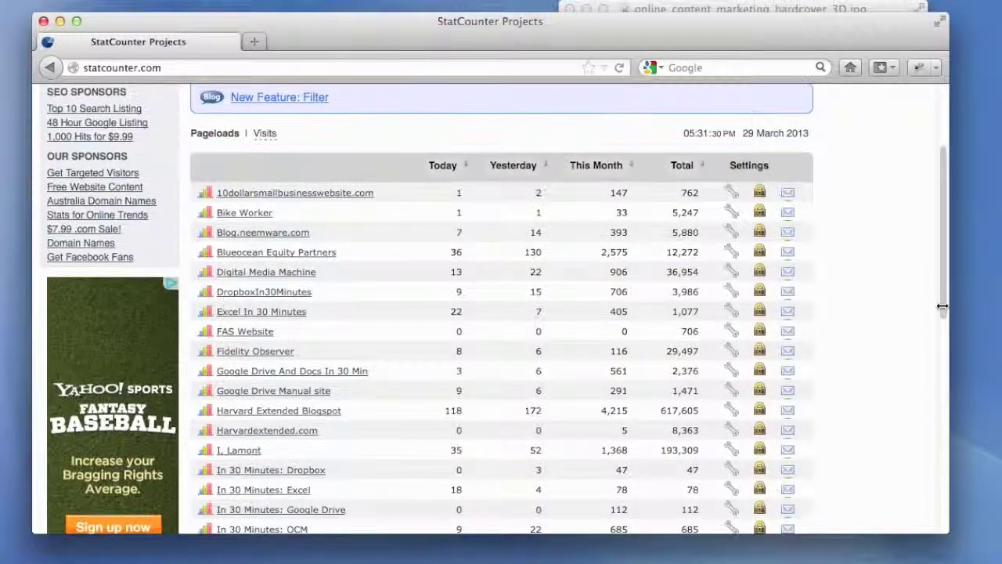
pyautogui.click(254, 292)
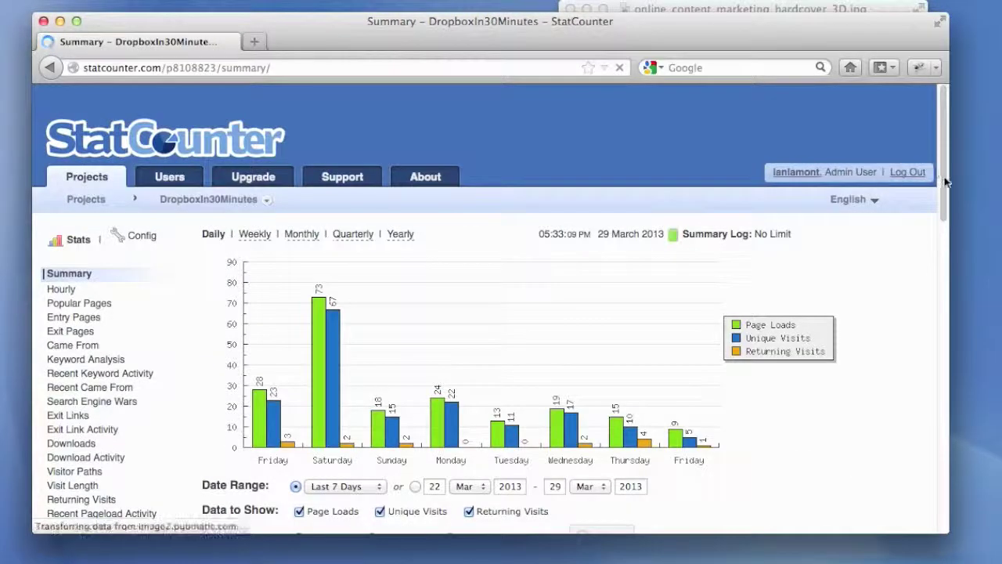
pyautogui.scroll(-3, 942, 169)
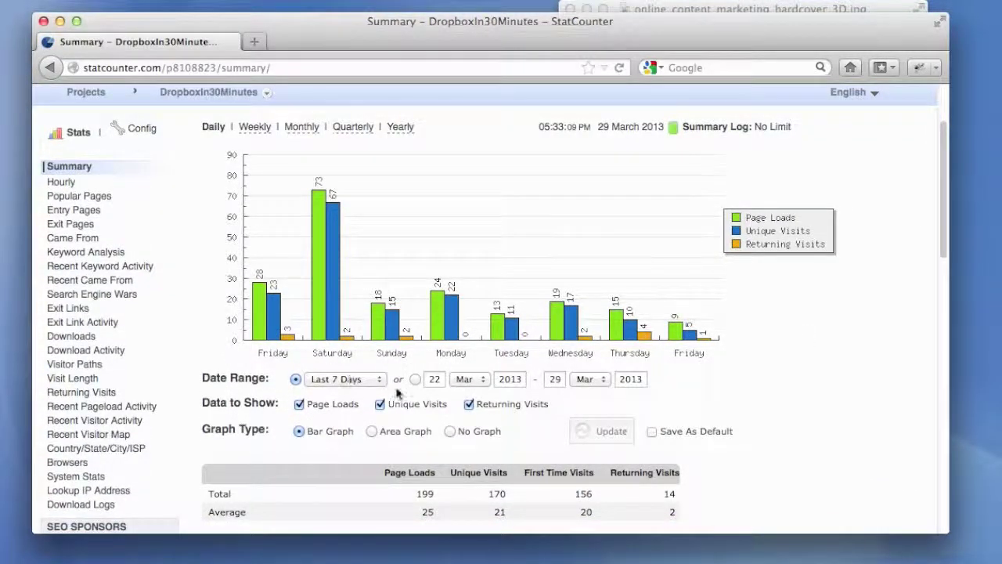
pyautogui.click(326, 217)
# - Open the Recent Visitor Activity report and examine the visitors' locations, search referrals and visited pages
pyautogui.click(134, 420)
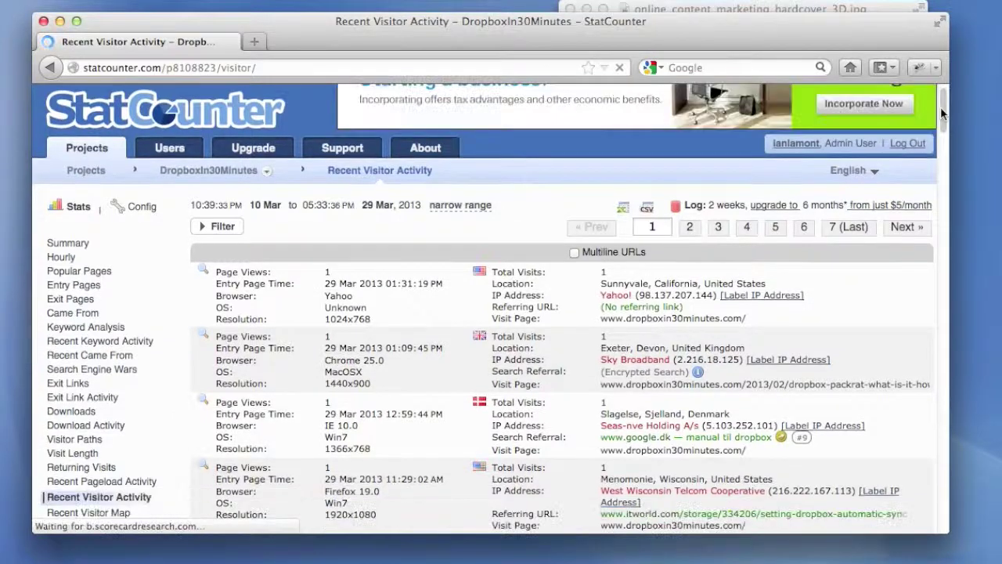
pyautogui.moveTo(941, 103); pyautogui.dragTo(945, 125)
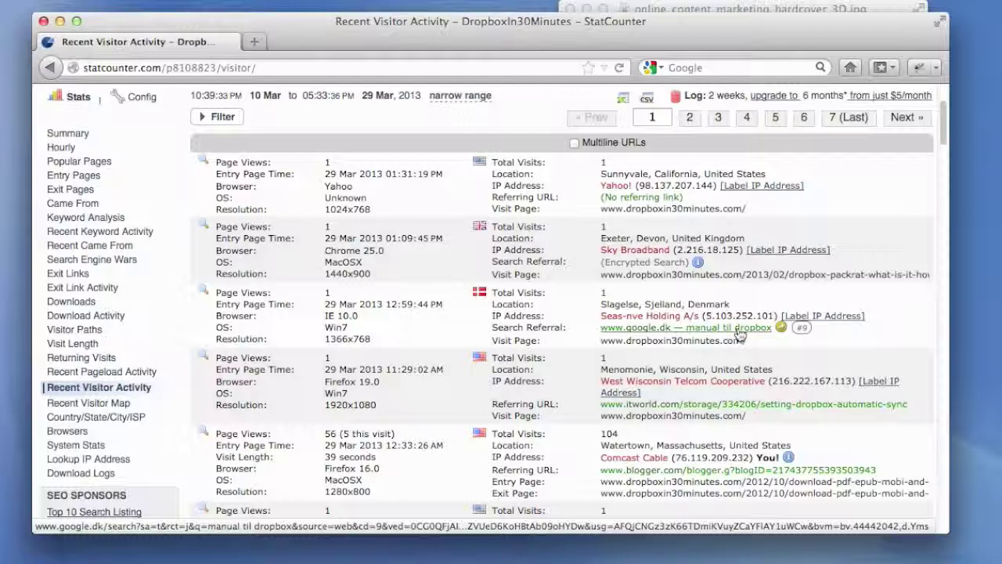
pyautogui.moveTo(803, 329)
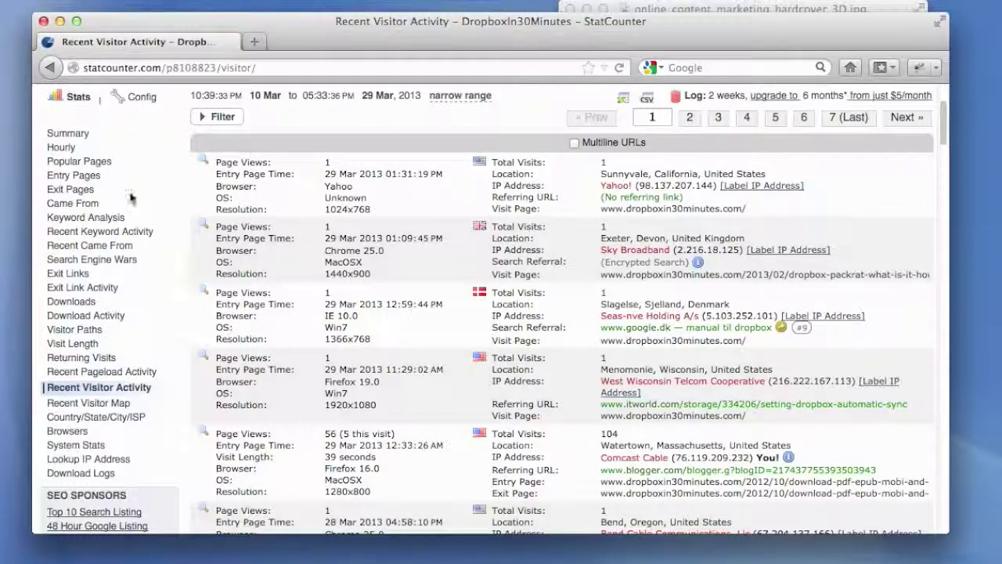
# - Open the Popular Pages report and review the whole list of webpages ranked by visitors
pyautogui.click(83, 164)
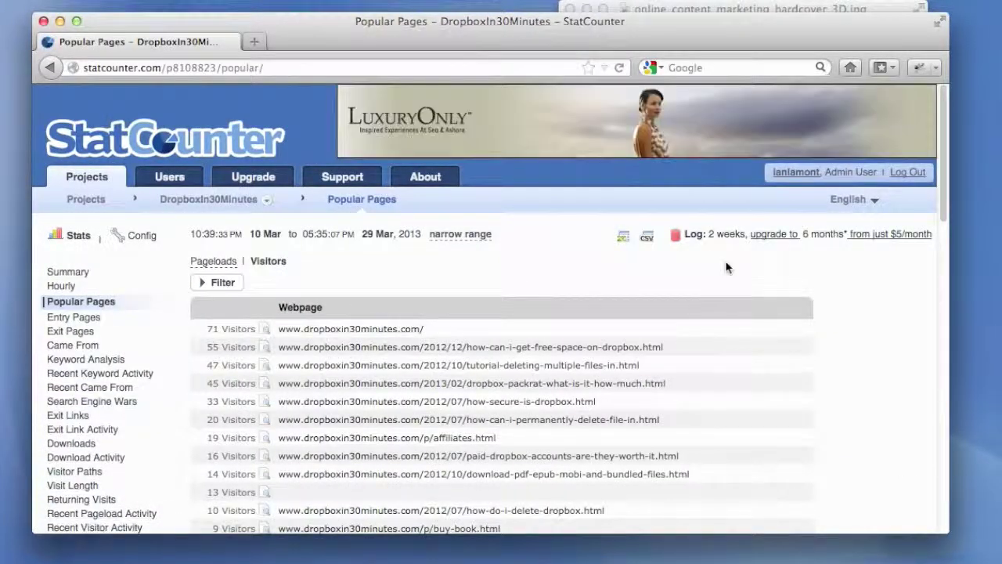
pyautogui.moveTo(944, 217); pyautogui.dragTo(939, 249)
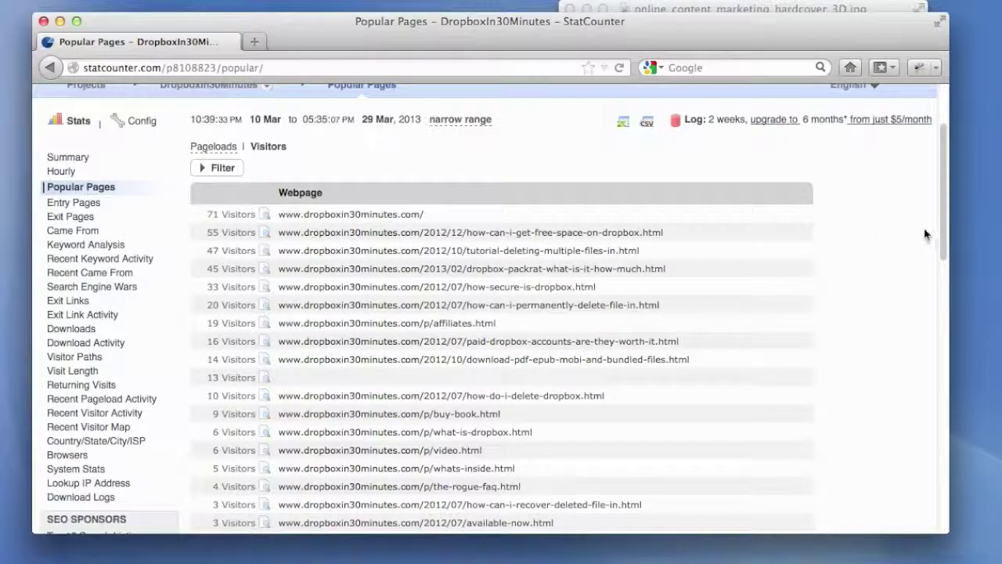
pyautogui.moveTo(937, 232); pyautogui.dragTo(932, 301)
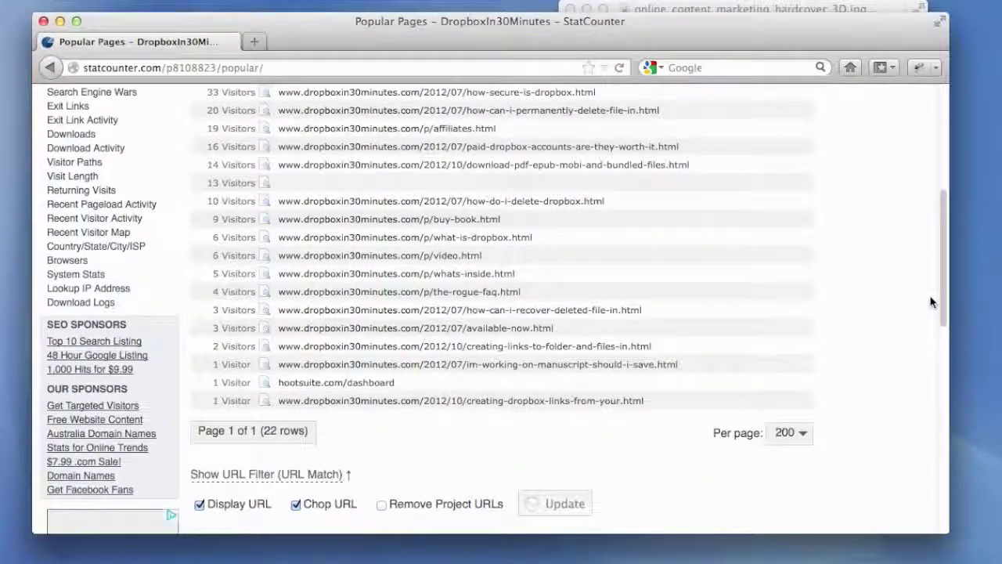
pyautogui.click(513, 366)
pyautogui.moveTo(943, 296); pyautogui.dragTo(939, 197)
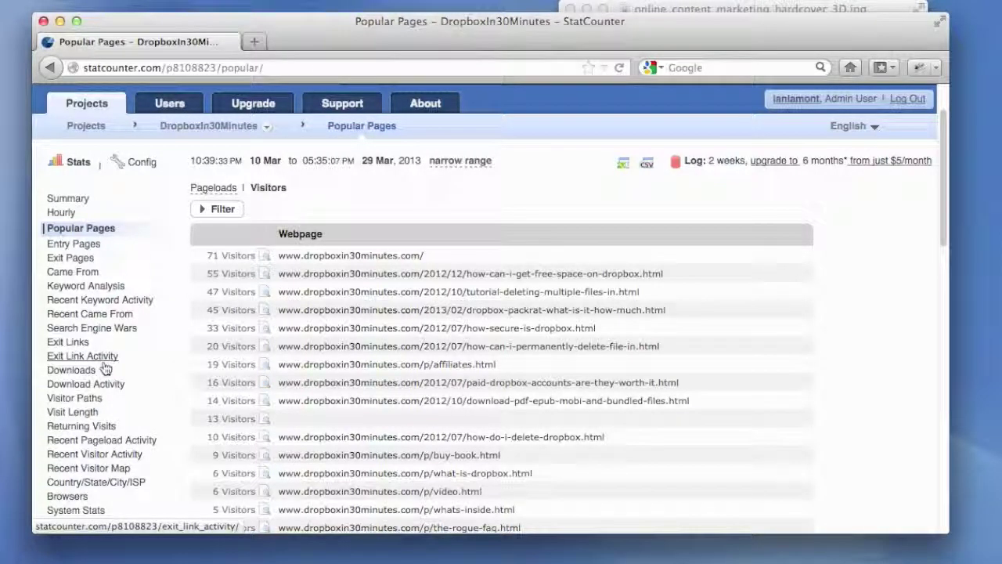
# - Open the Exit Link Activity report and examine which exit links were clicked and from which pages
pyautogui.click(99, 356)
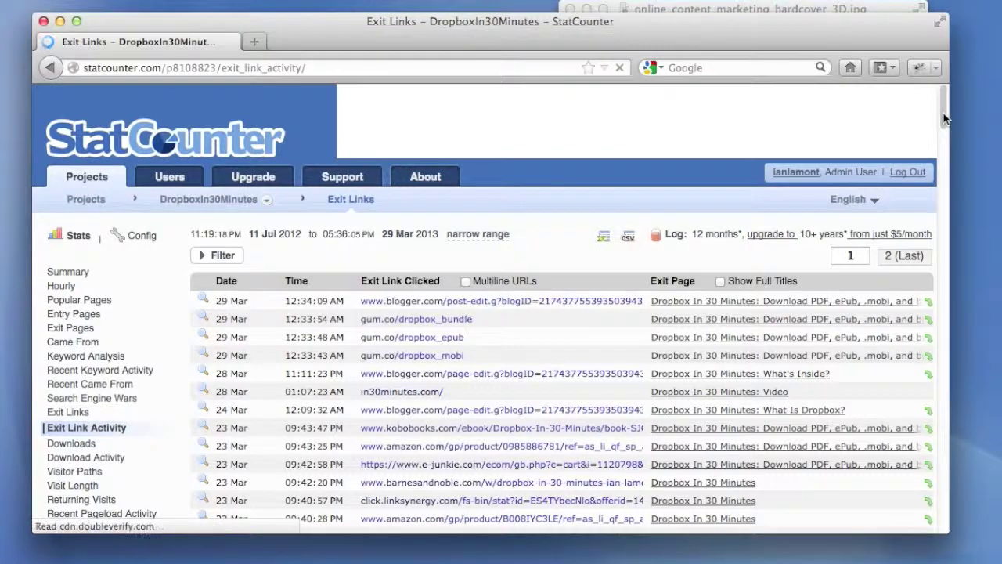
pyautogui.moveTo(943, 120); pyautogui.dragTo(943, 133)
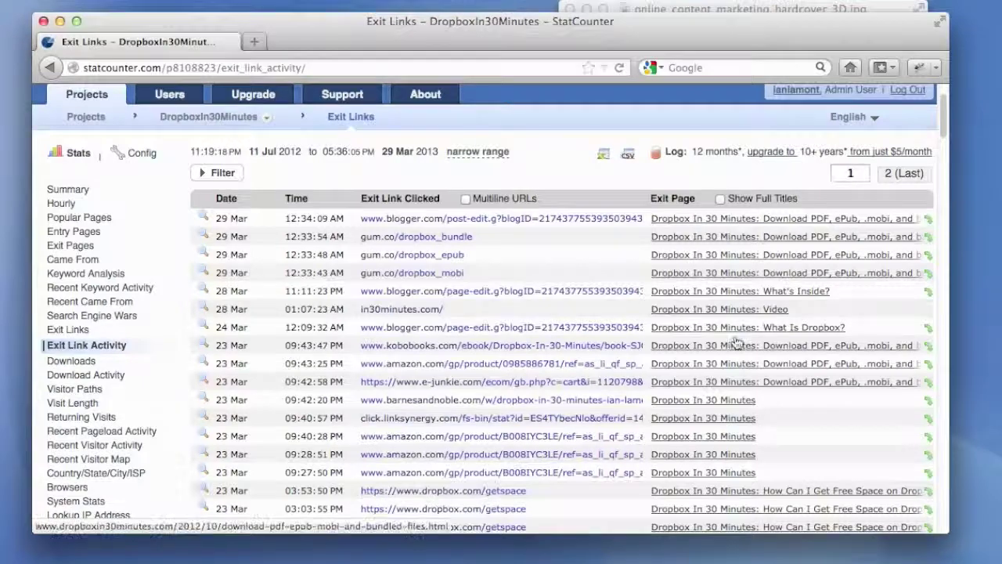
pyautogui.moveTo(941, 132); pyautogui.dragTo(941, 153)
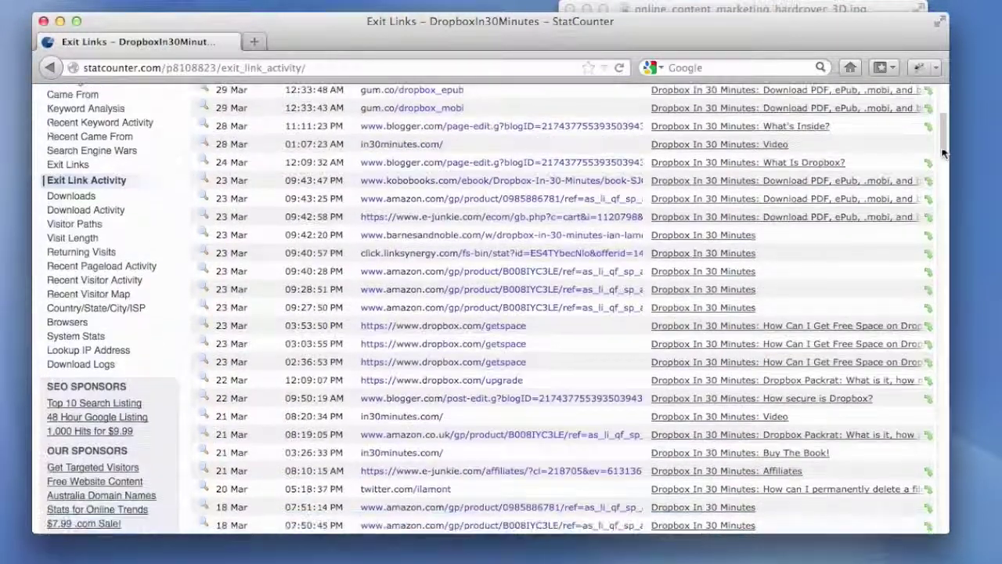
pyautogui.scroll(-1, 942, 153)
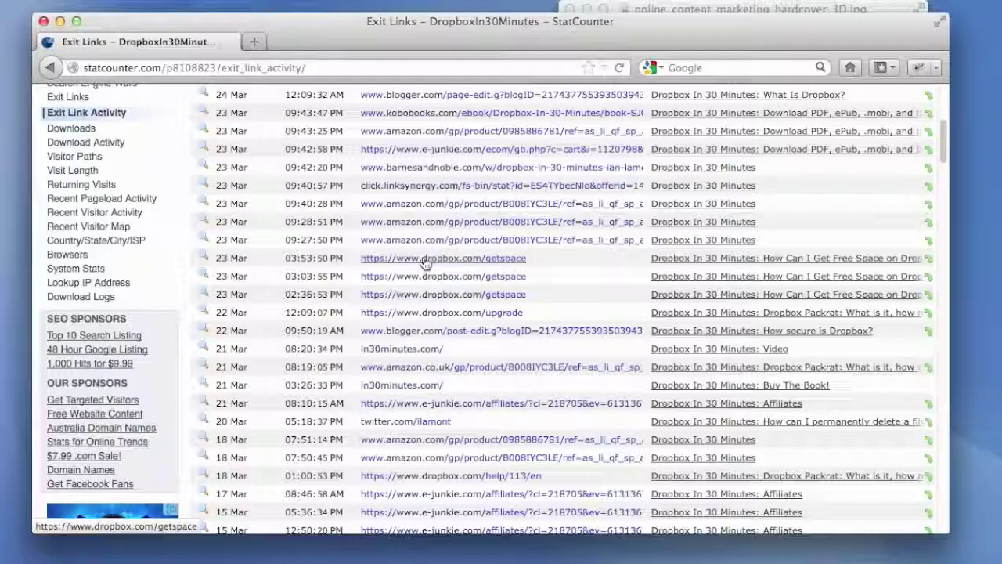
pyautogui.scroll(1, 937, 131)
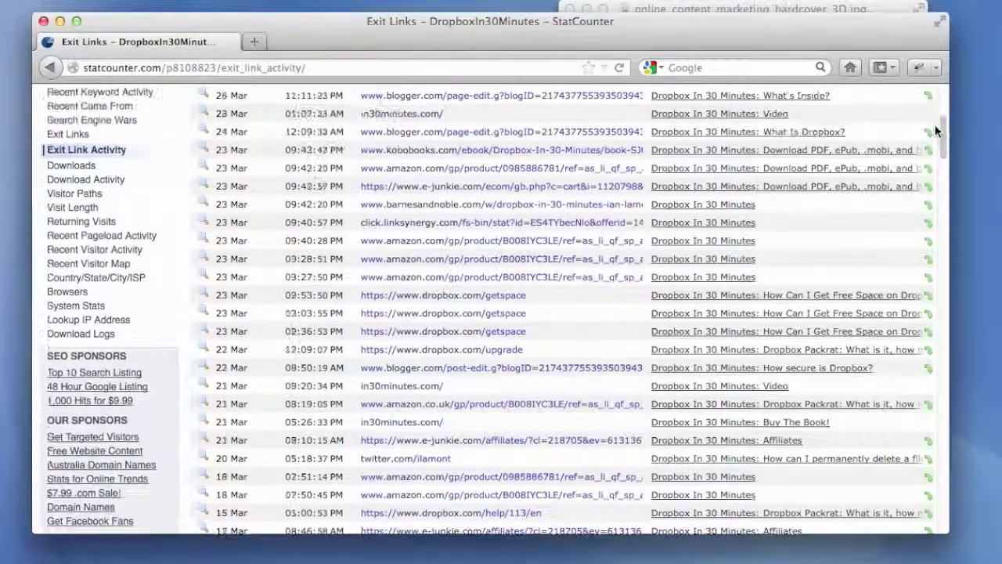
pyautogui.scroll(4, 937, 131)
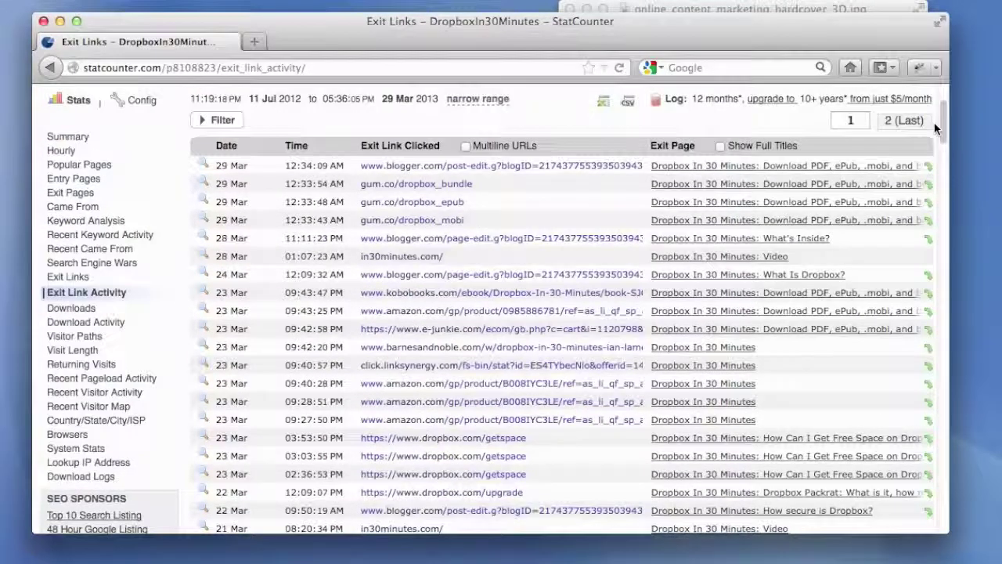
# - Open the Exit Links report and review the outgoing links ranked by hits
pyautogui.click(71, 277)
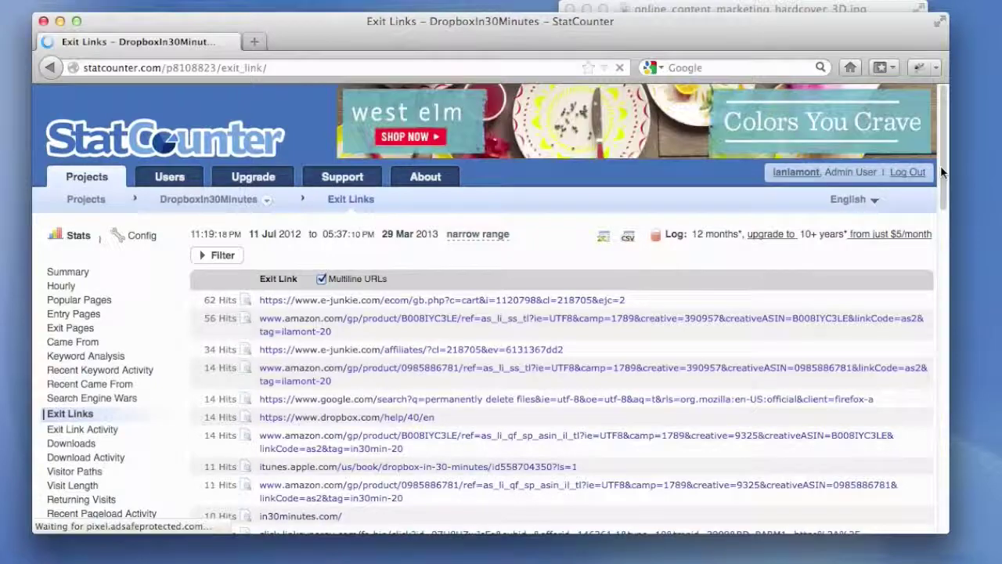
pyautogui.moveTo(942, 168); pyautogui.dragTo(944, 231)
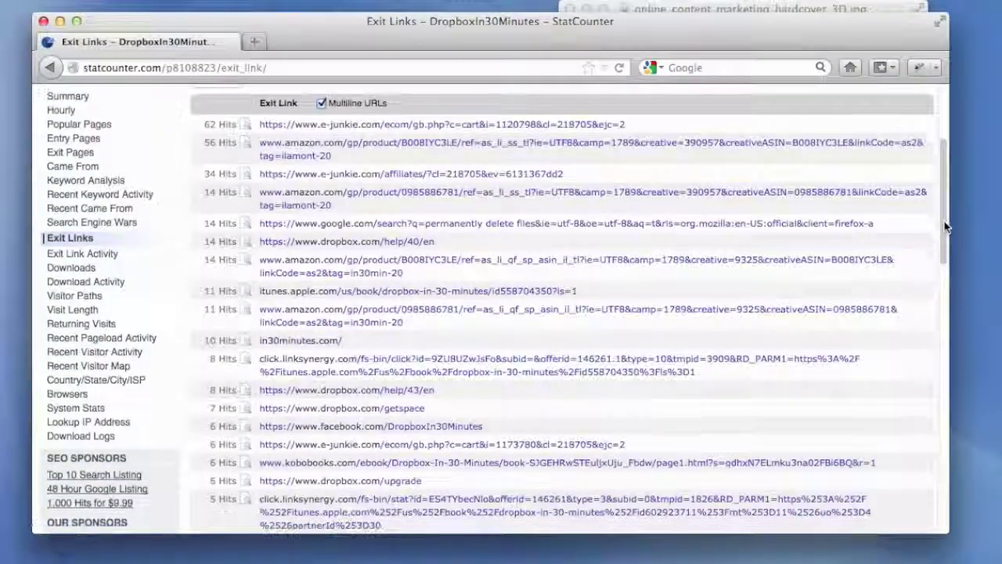
pyautogui.scroll(-1, 198, 104)
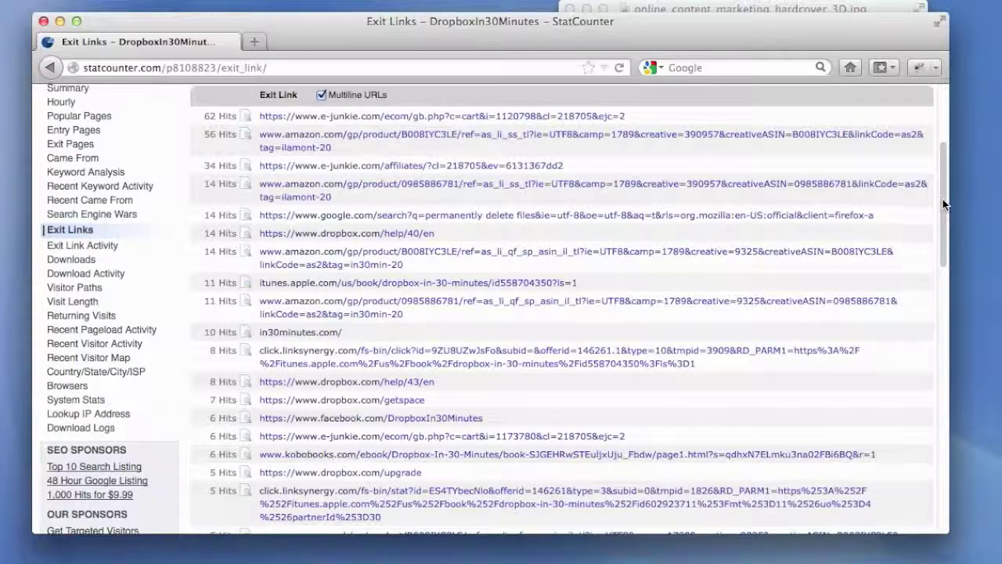
# - Return from the Exit Links report to the StatCounter list of projects
pyautogui.scroll(5, 945, 204)
pyautogui.scroll(1, 933, 155)
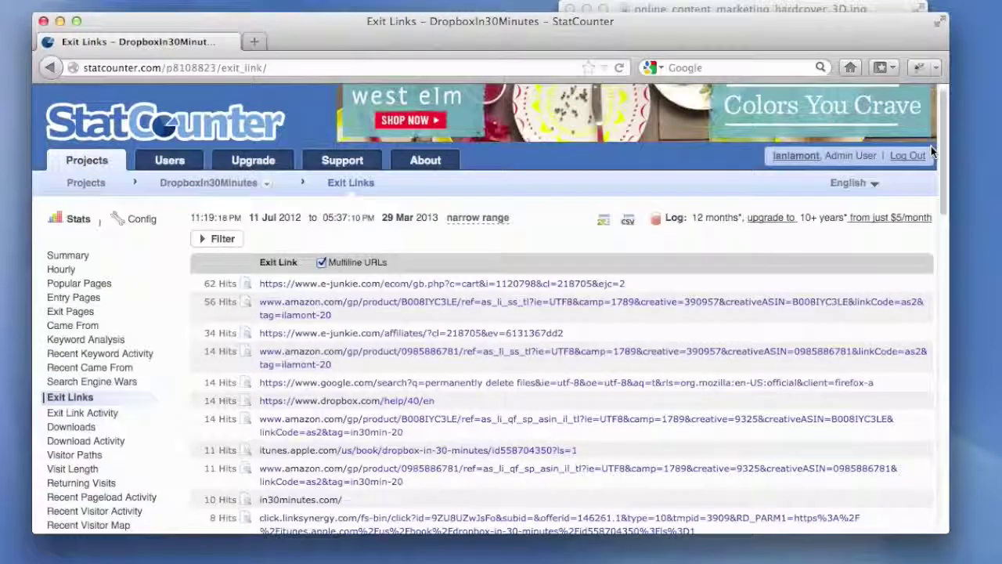
pyautogui.scroll(-2, 938, 156)
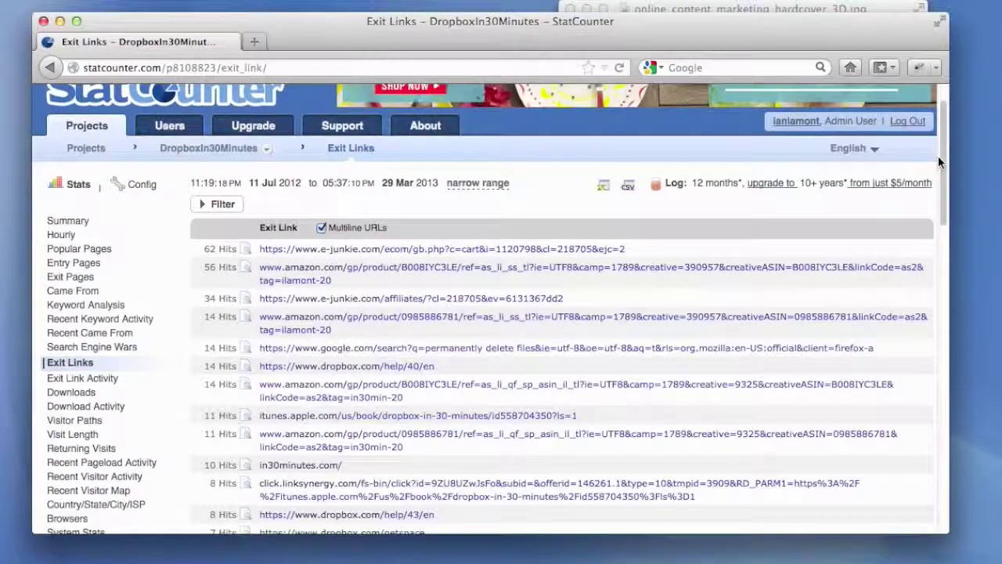
pyautogui.scroll(3, 938, 155)
pyautogui.scroll(-4, 939, 158)
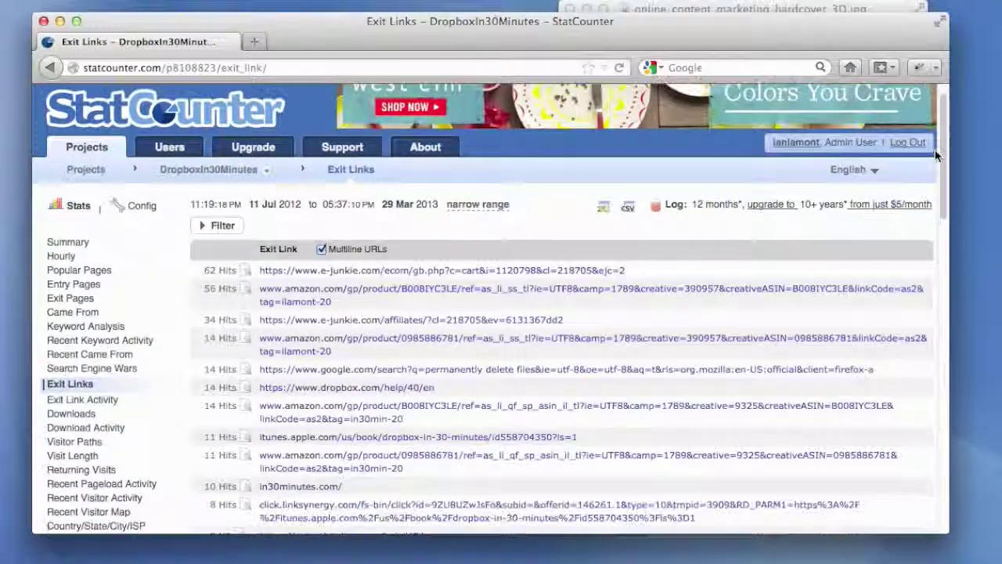
pyautogui.scroll(1, 946, 172)
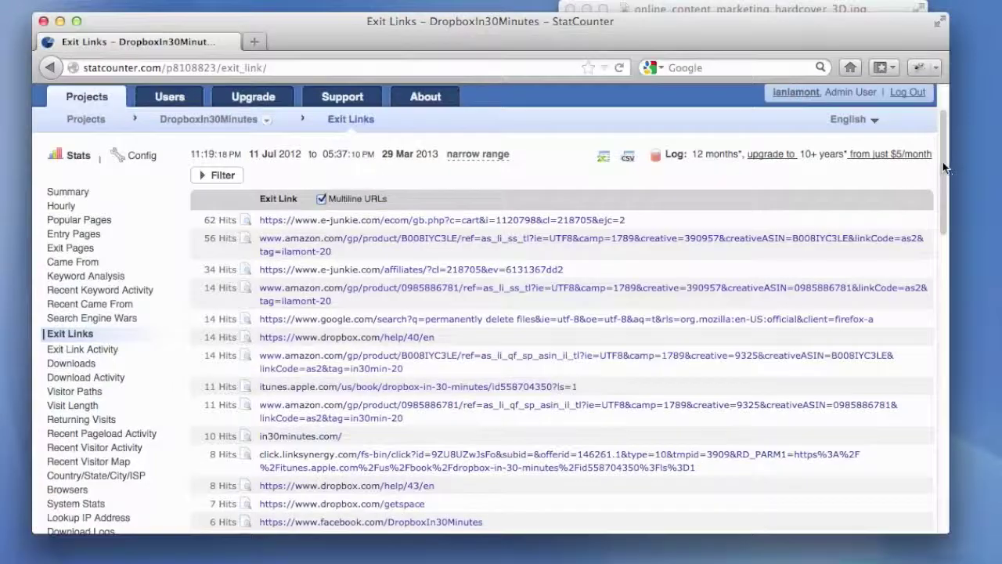
pyautogui.scroll(2, 938, 149)
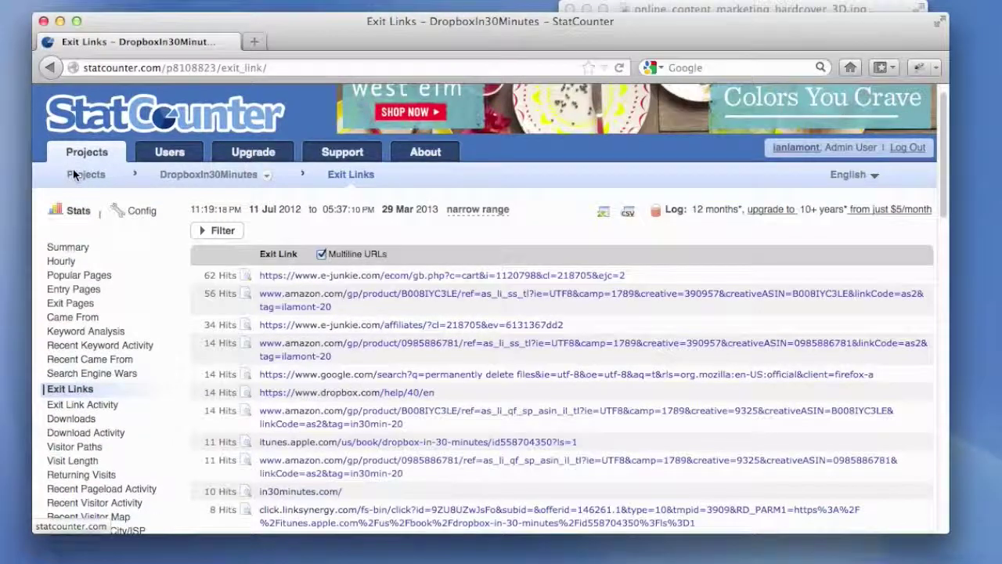
pyautogui.click(74, 179)
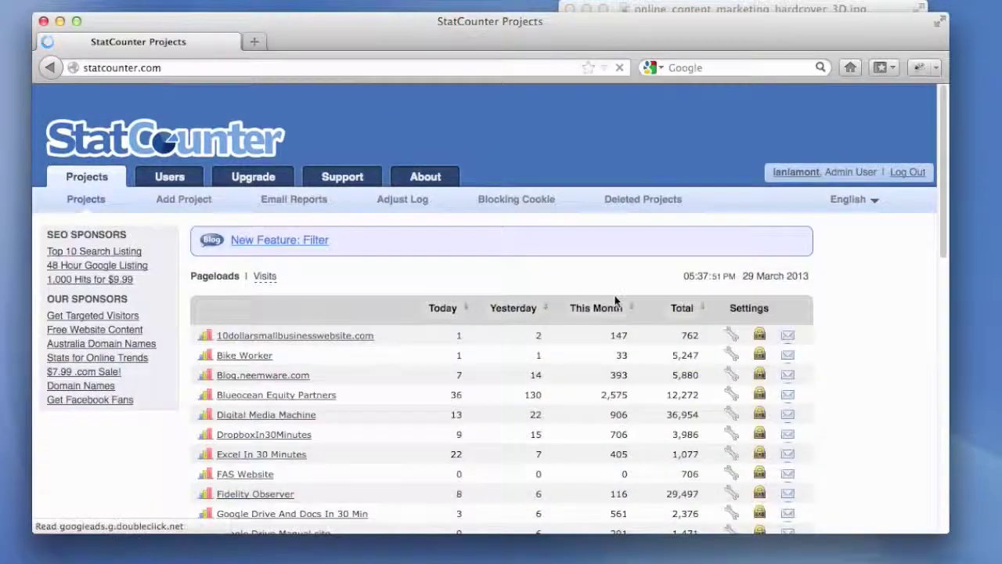
# - Bring the book cover image in Preview to the front, and switch to the TextEdit note
pyautogui.press('super+Tab')
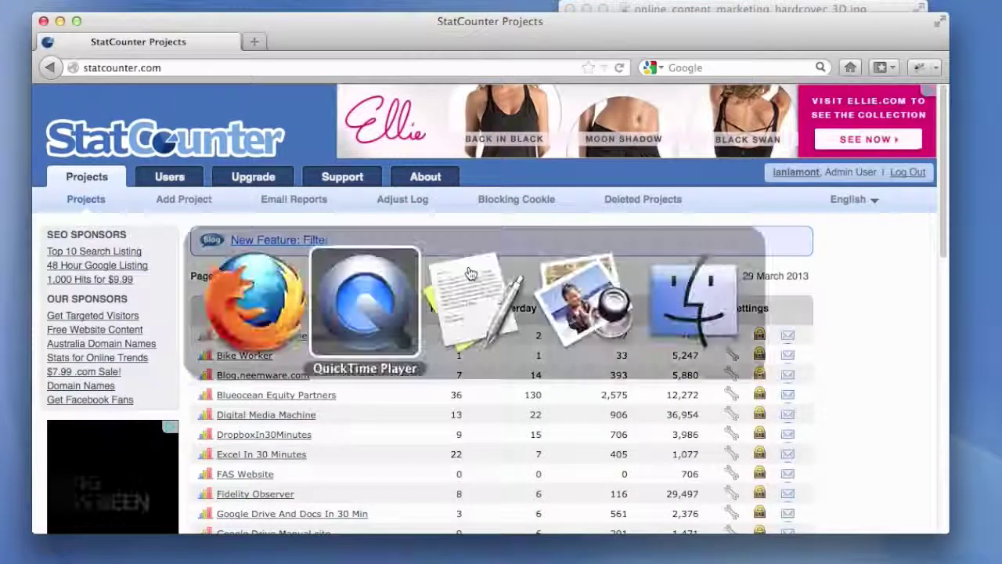
pyautogui.press('super+Tab')
pyautogui.press('super+Tab')
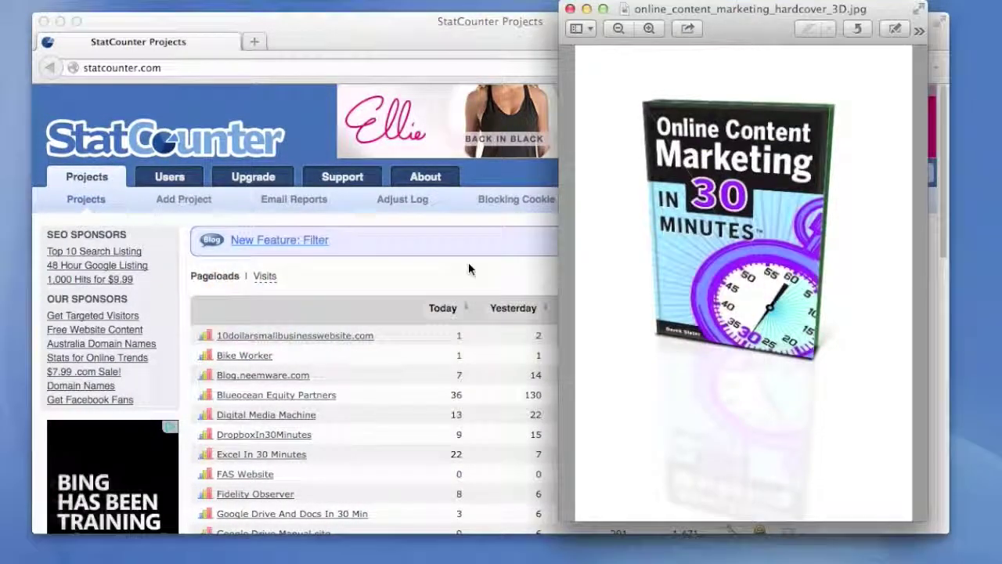
pyautogui.press('super+Tab')
pyautogui.press('super+Tab')
pyautogui.press('super+Tab')
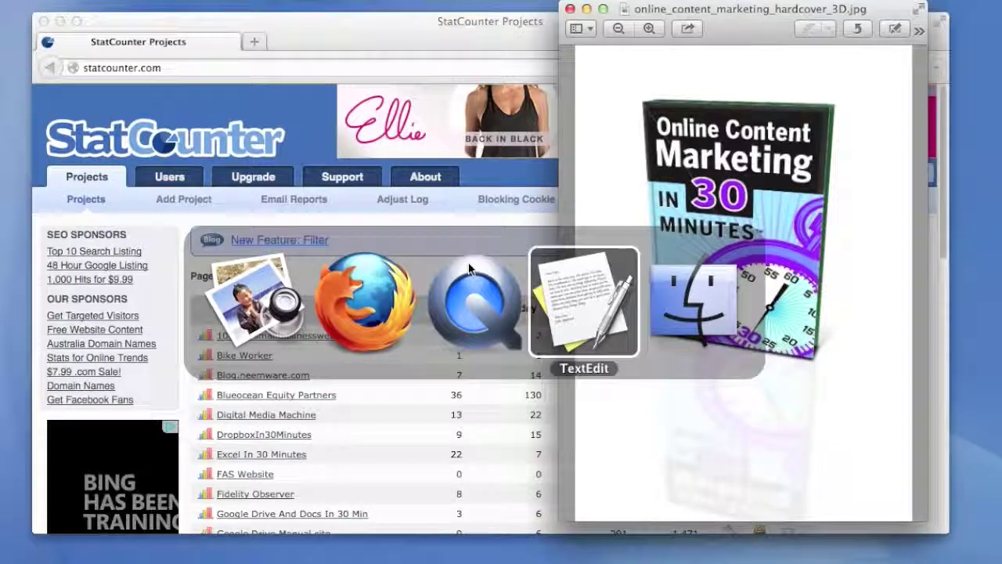